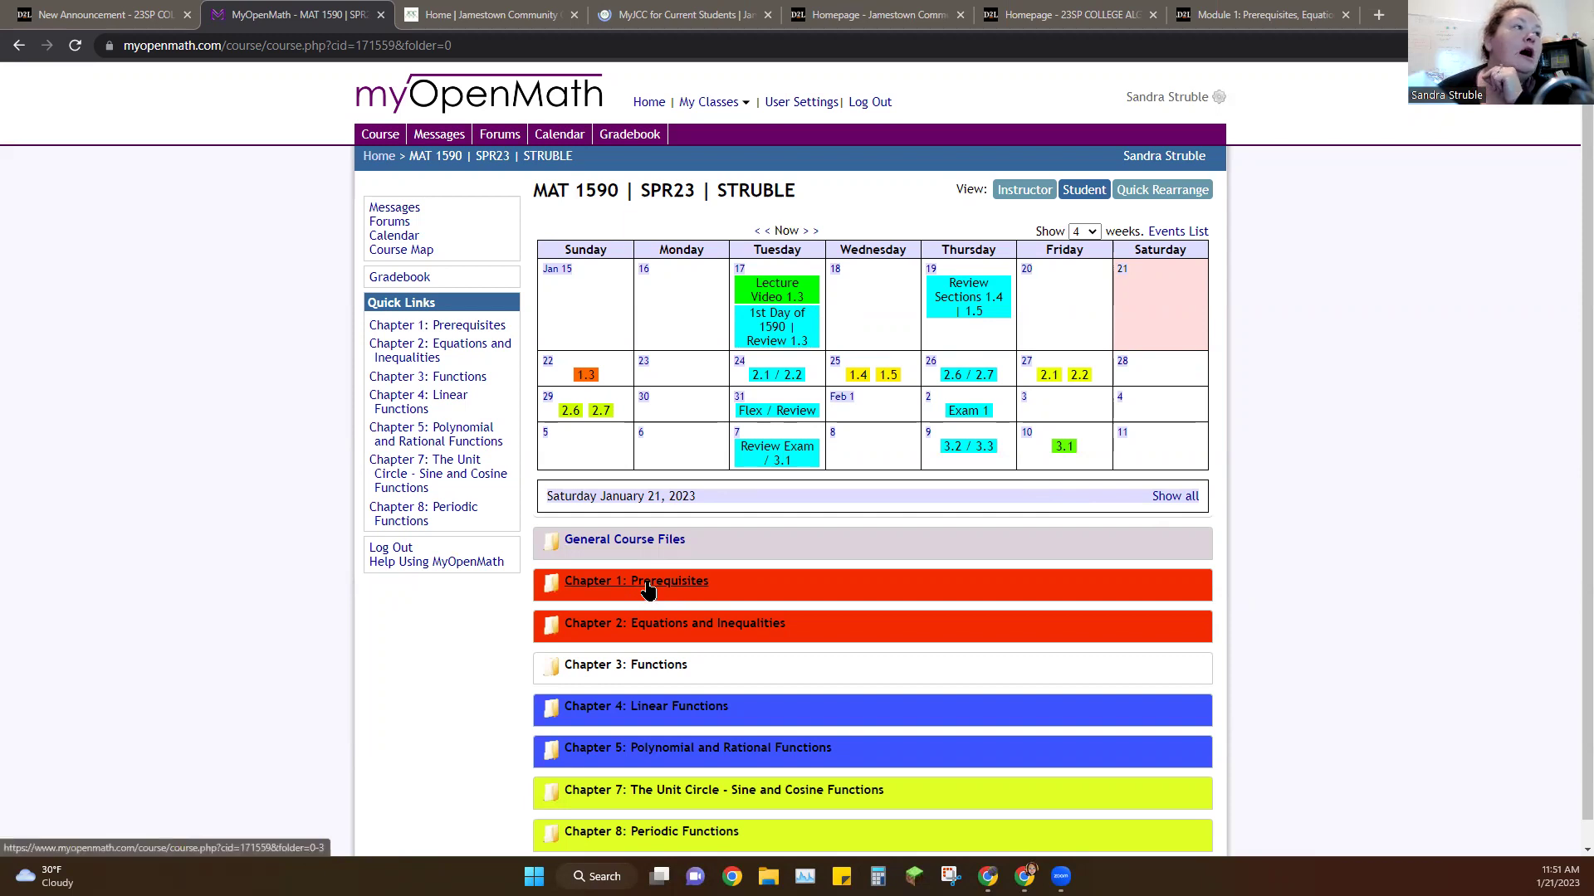
- Open the Chapter 1: Prerequisites folder to reveal Section 1.3's Lecture 1.3 video
left_click(645, 581)
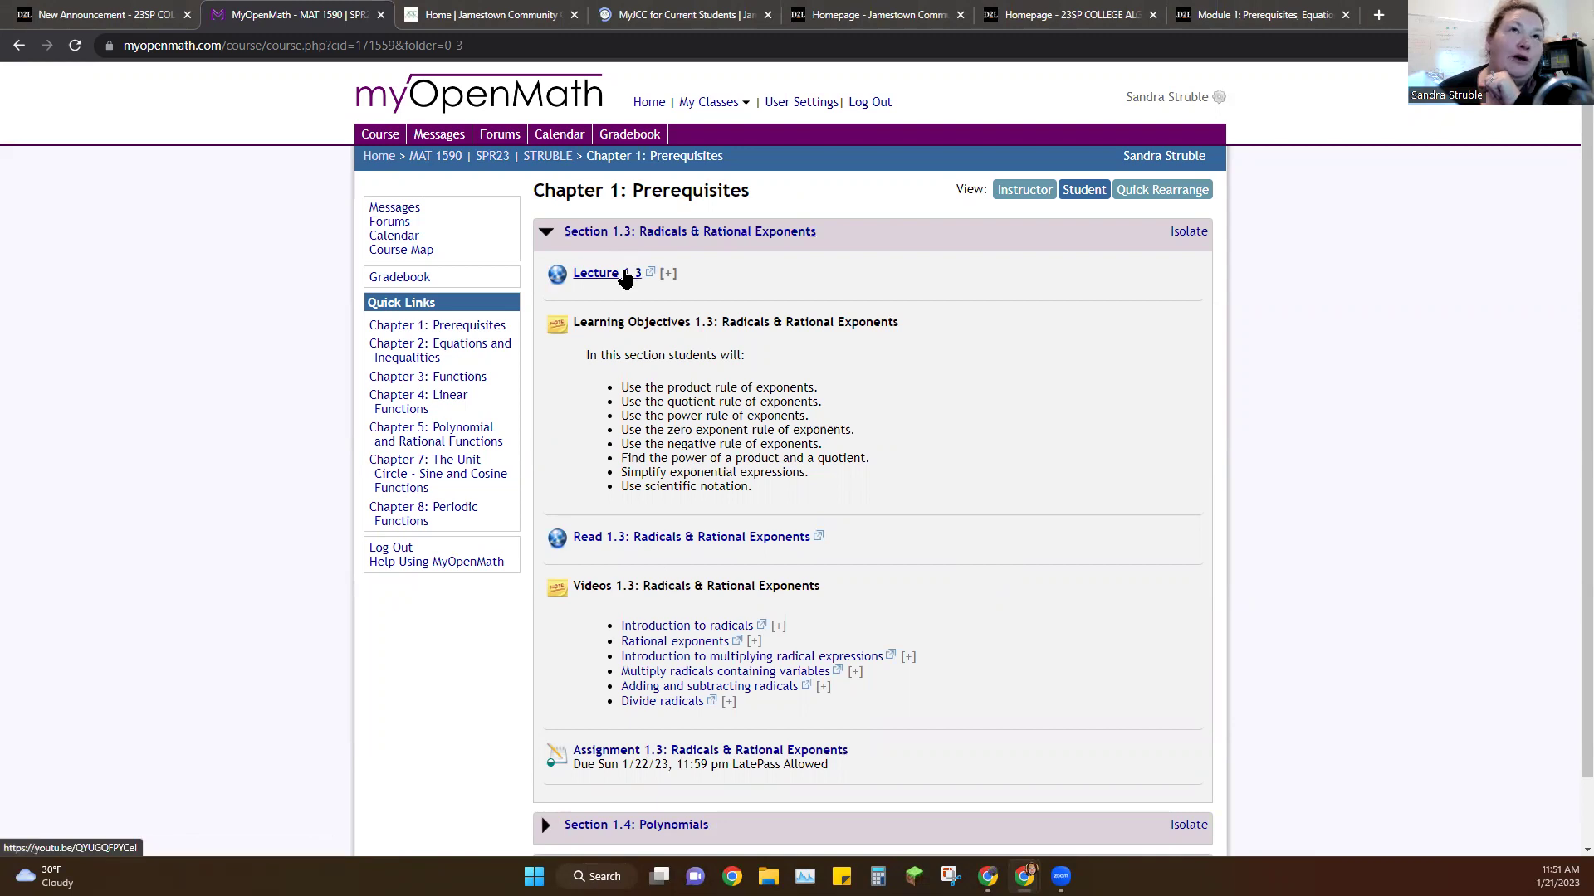
scroll(1096, 491, "down", 2)
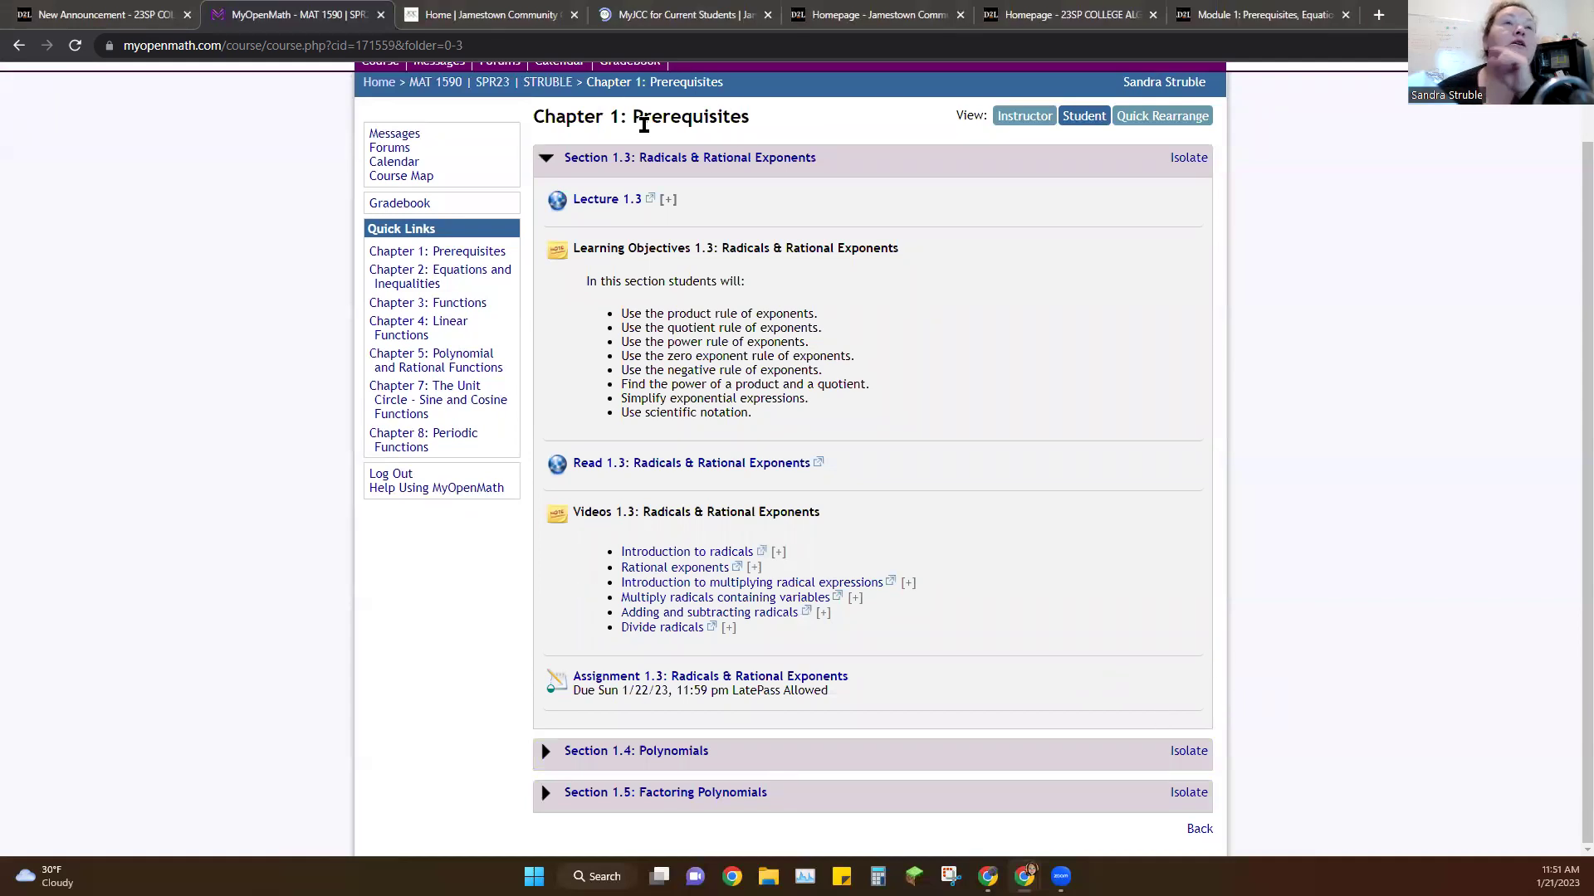
- Move from the college homepage through MyJCC and Brightspace to the College Algebra course homepage
left_click(513, 16)
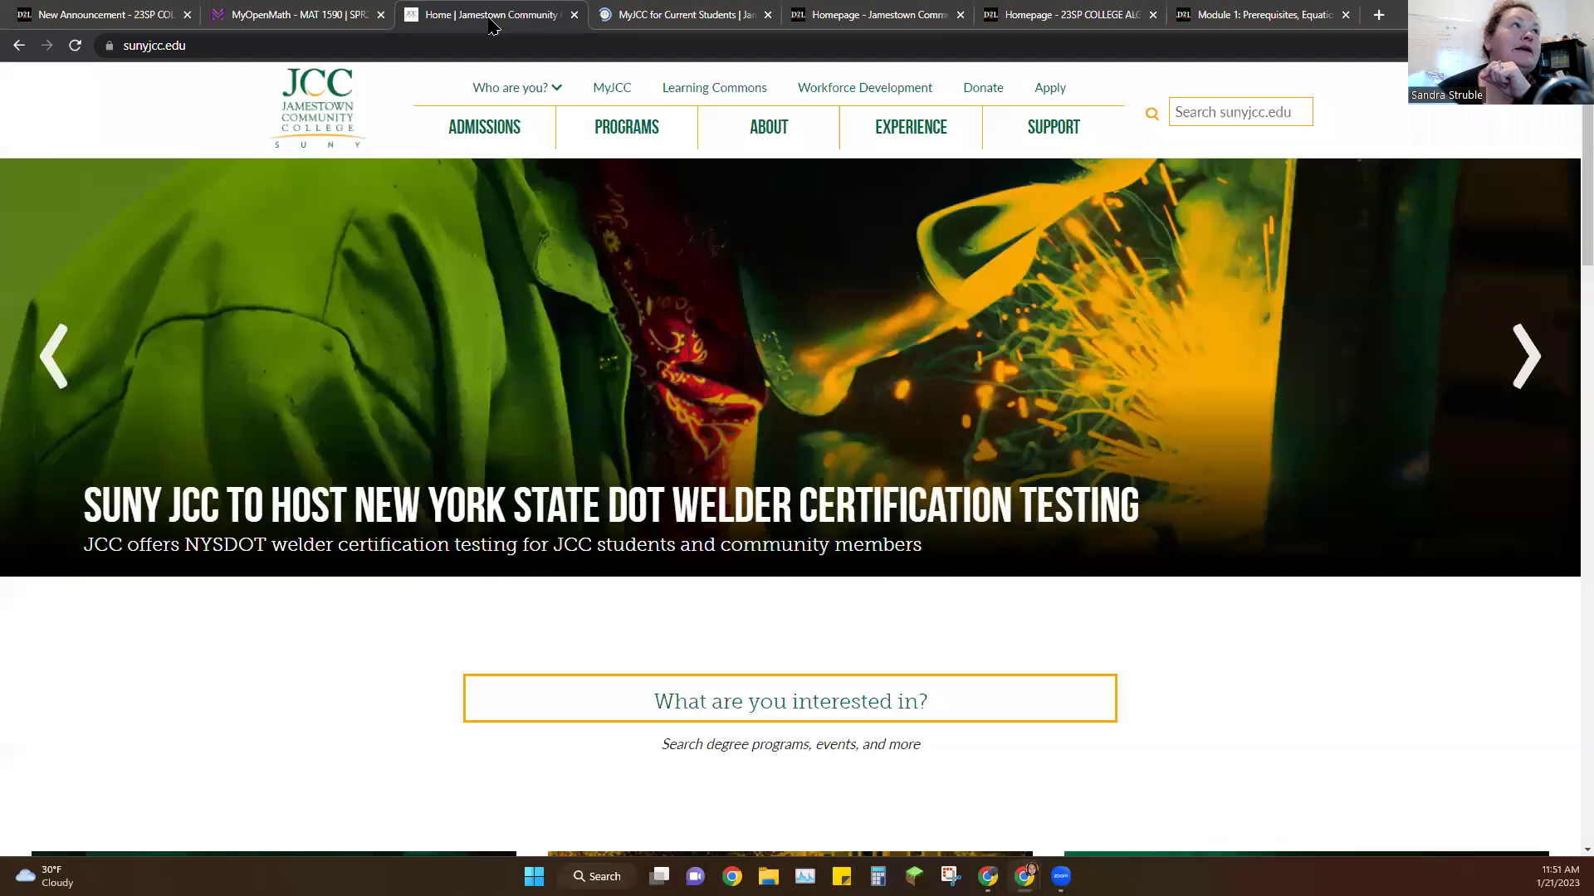
left_click(612, 87)
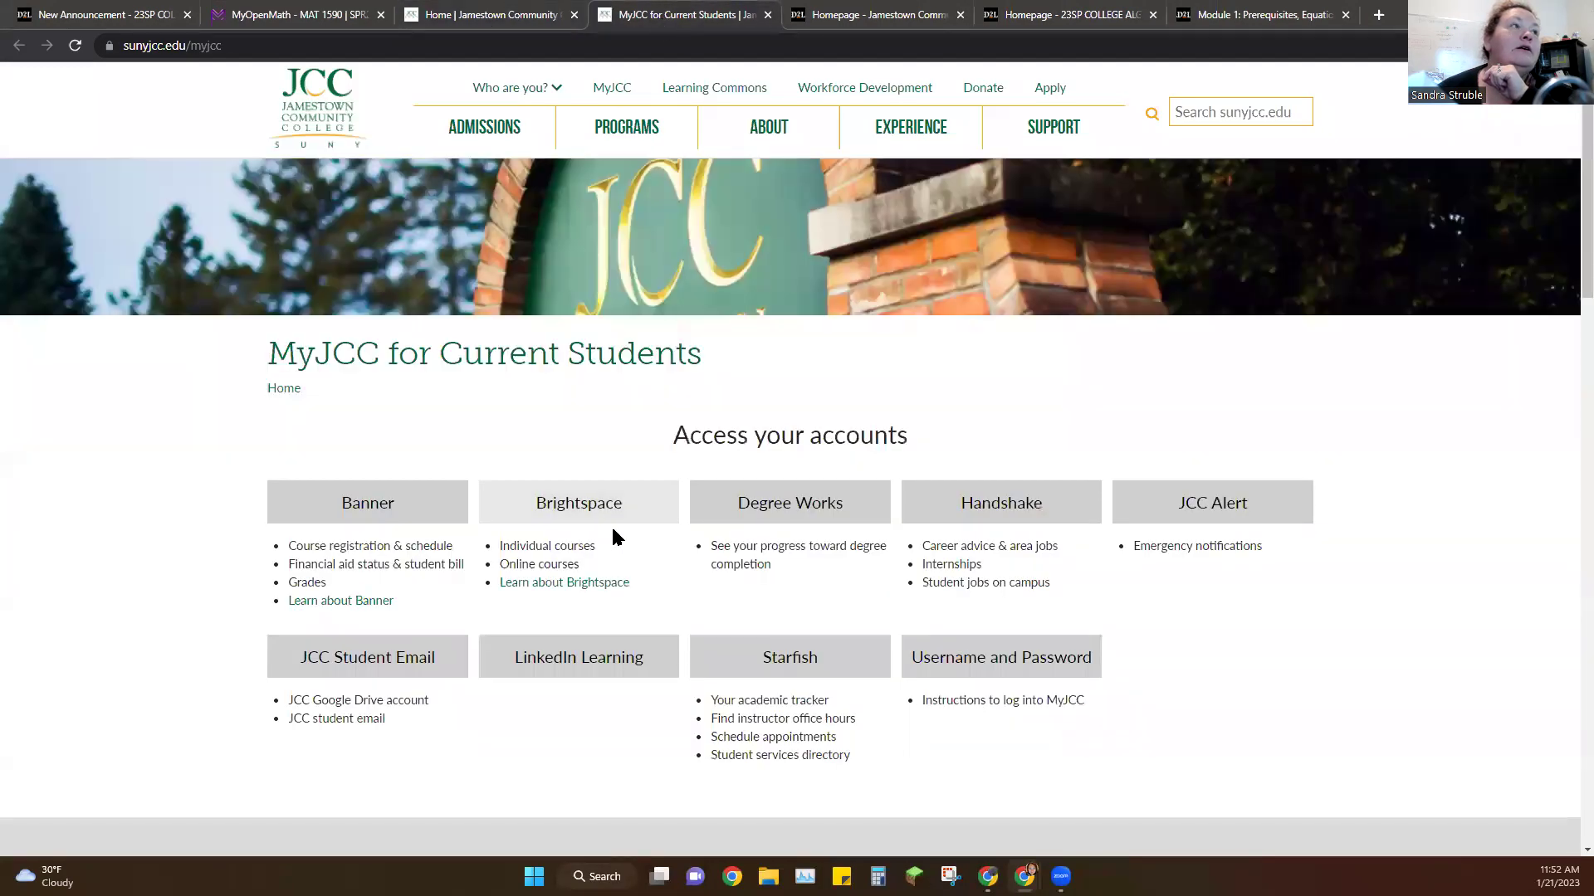
left_click(896, 18)
mouse_move(653, 533)
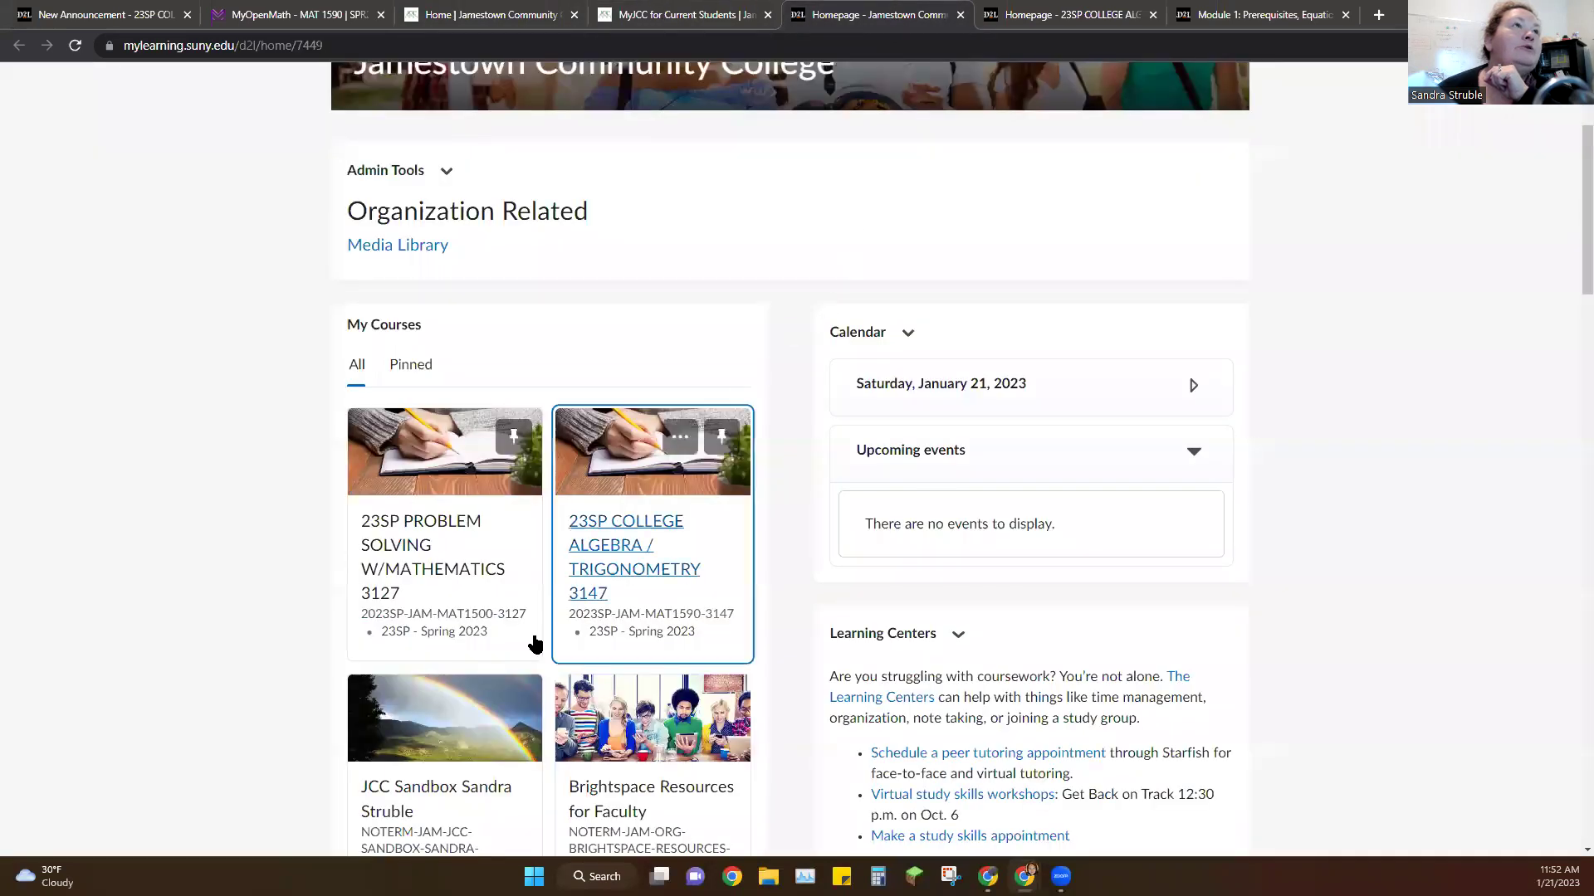
left_click(1118, 10)
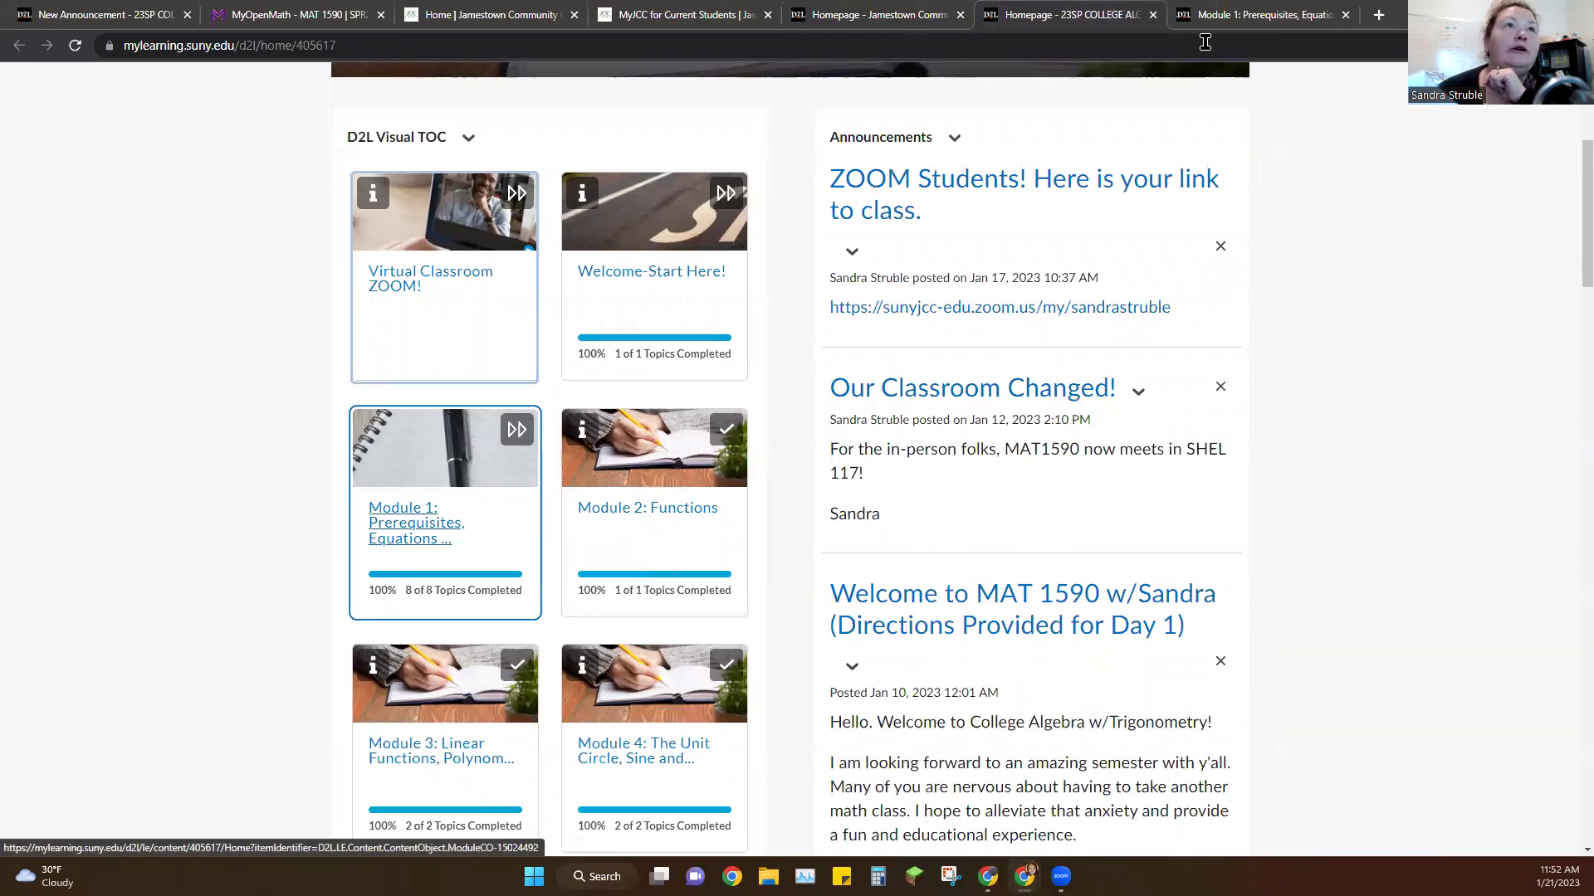
- Show Module 1's CH1 Prerequisites list, including Guided Notes 1.3–1.5 and Lecture Video 1.3
left_click(1283, 12)
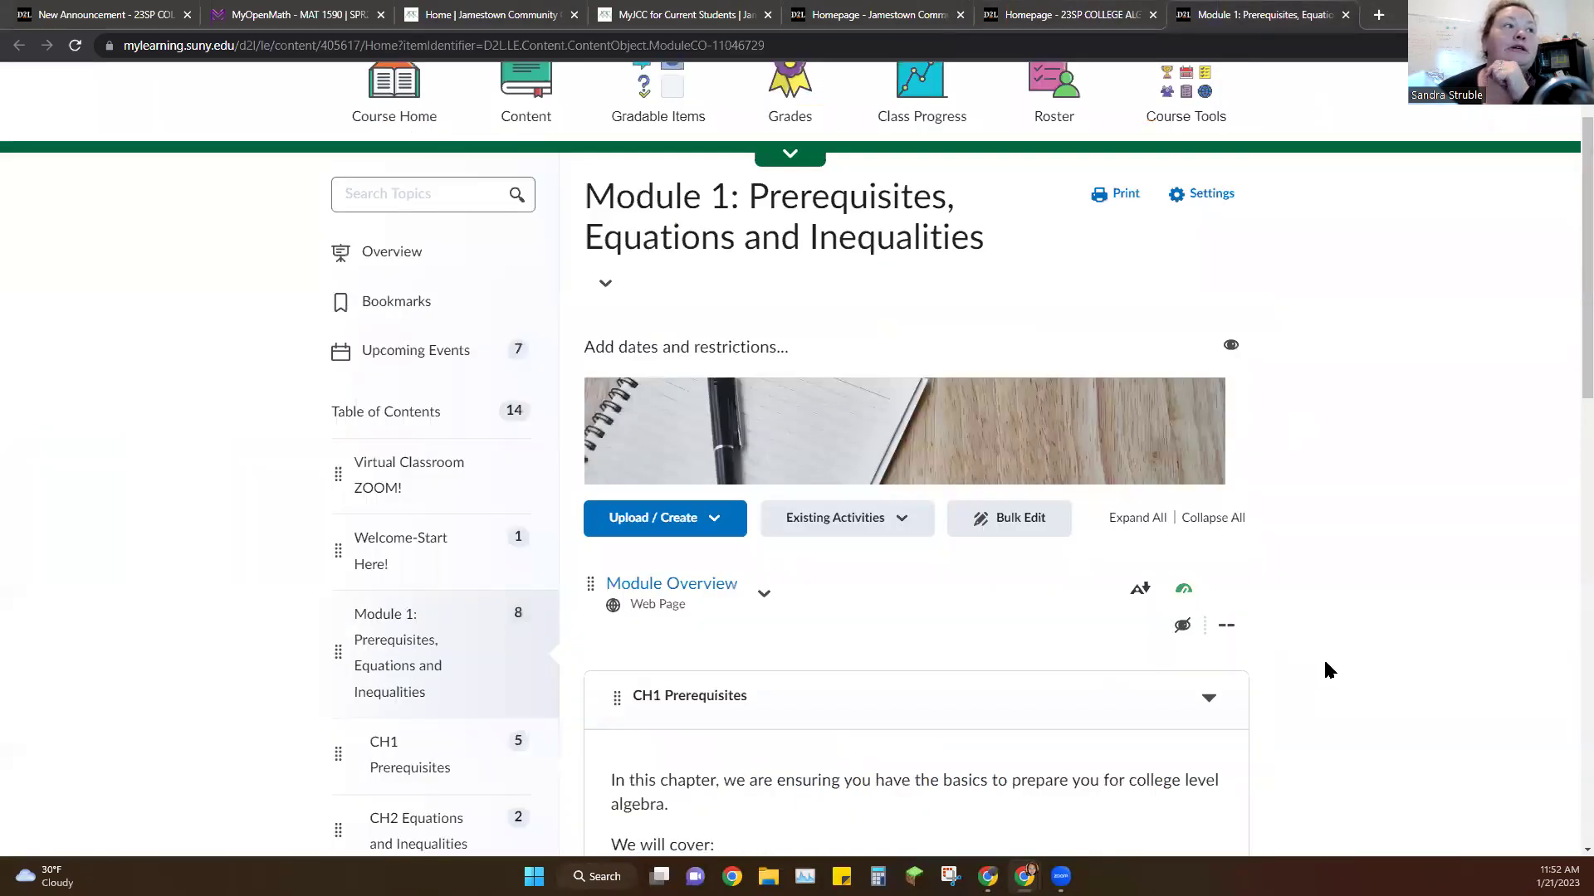
scroll(1325, 660, "down", 2)
scroll(1325, 661, "down", 2)
scroll(1326, 661, "down", 1)
scroll(1325, 662, "up", 3)
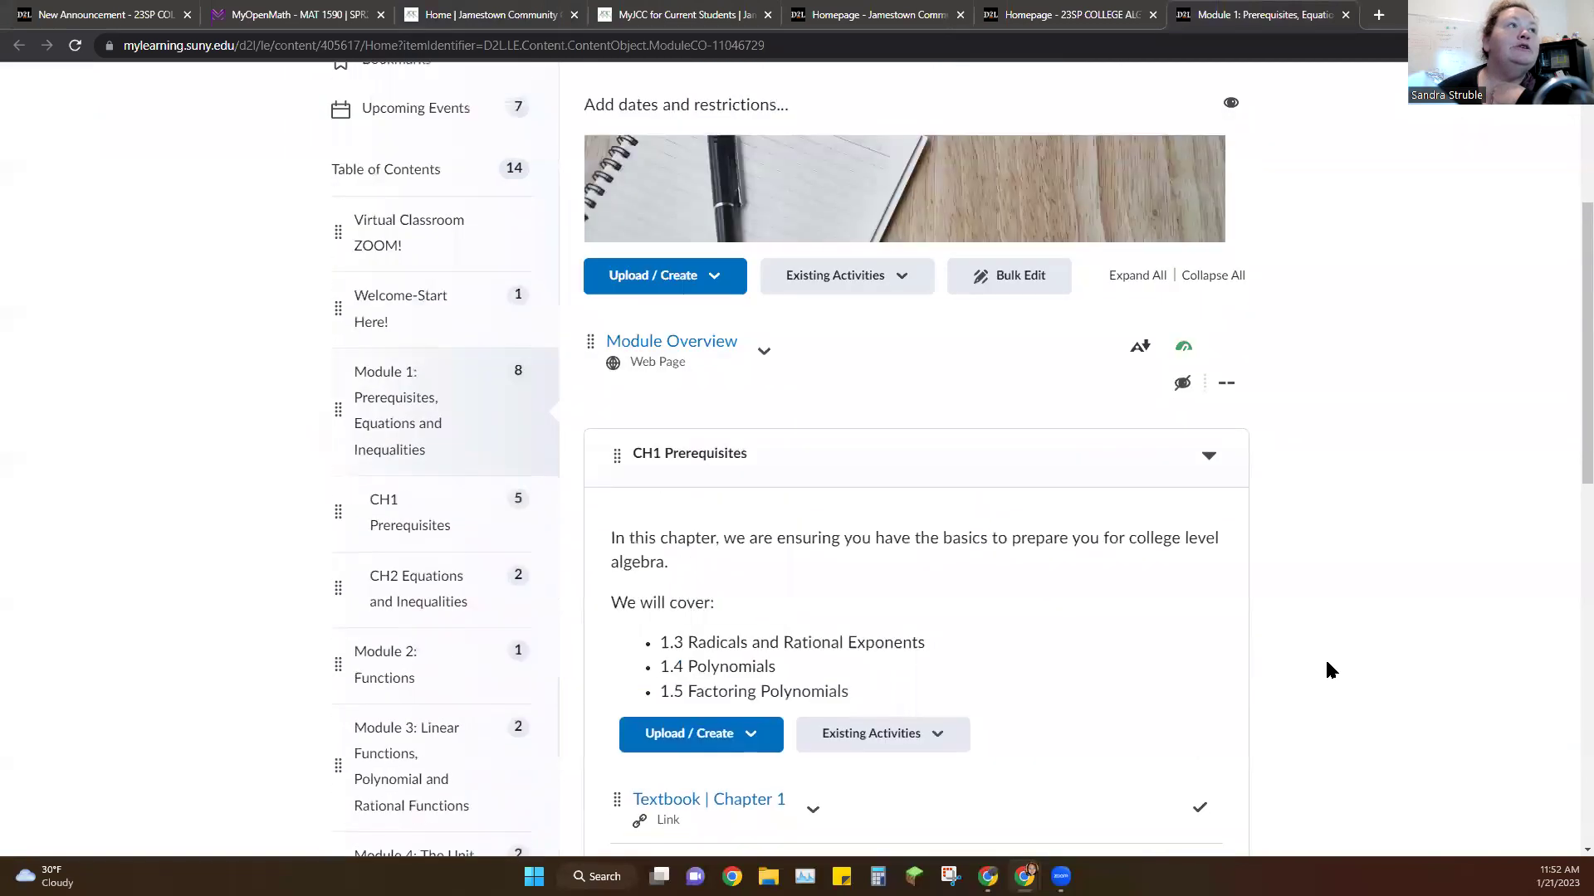
scroll(1327, 664, "up", 2)
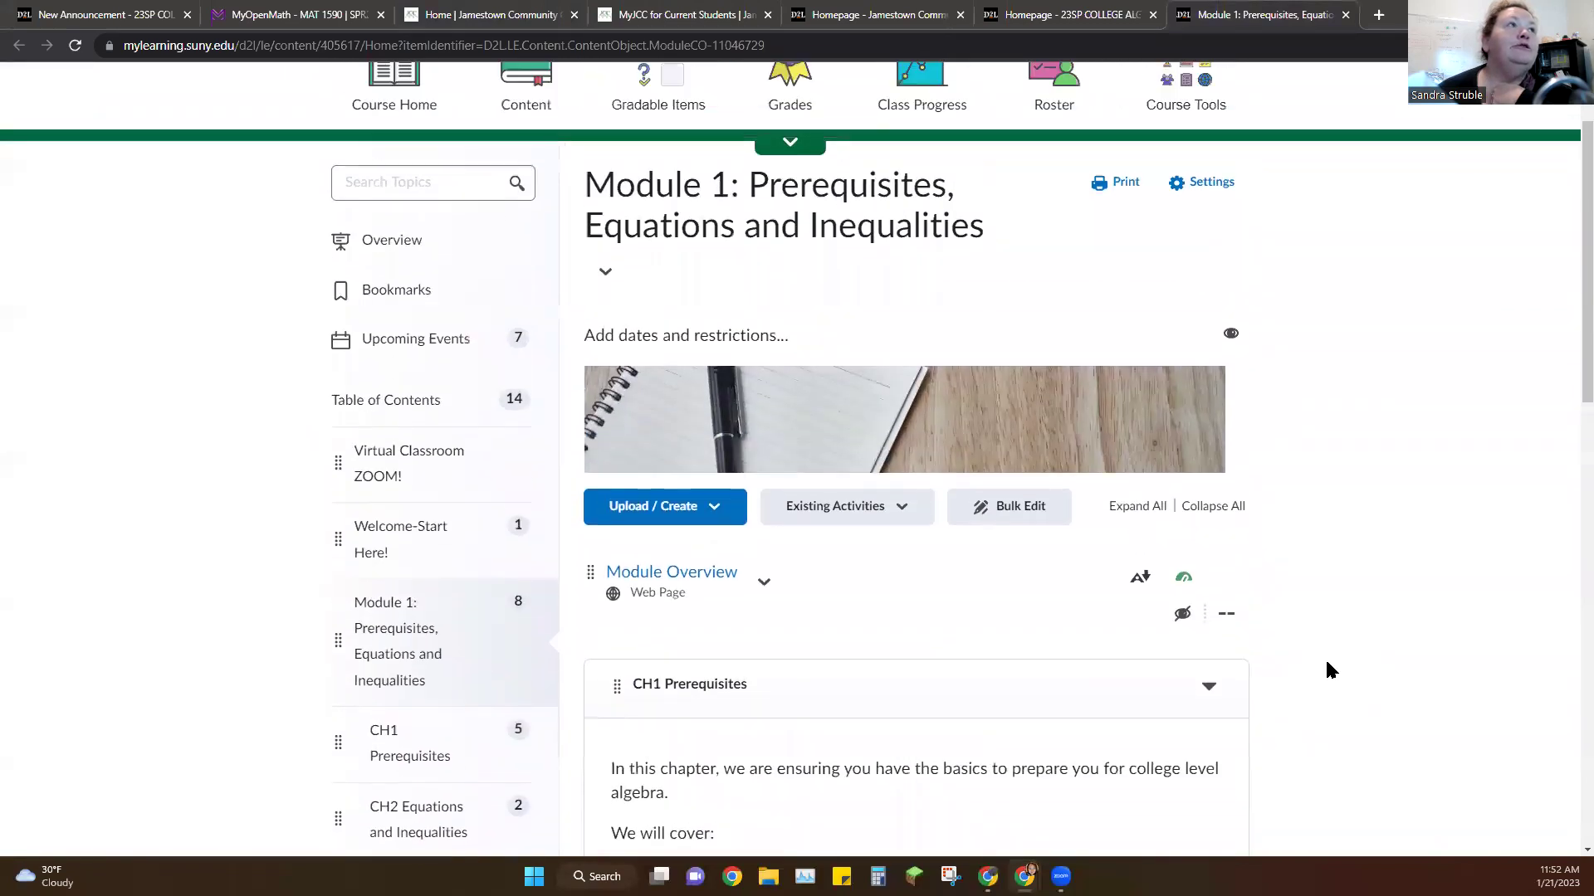
scroll(1325, 670, "up", 1)
scroll(1325, 671, "down", 1)
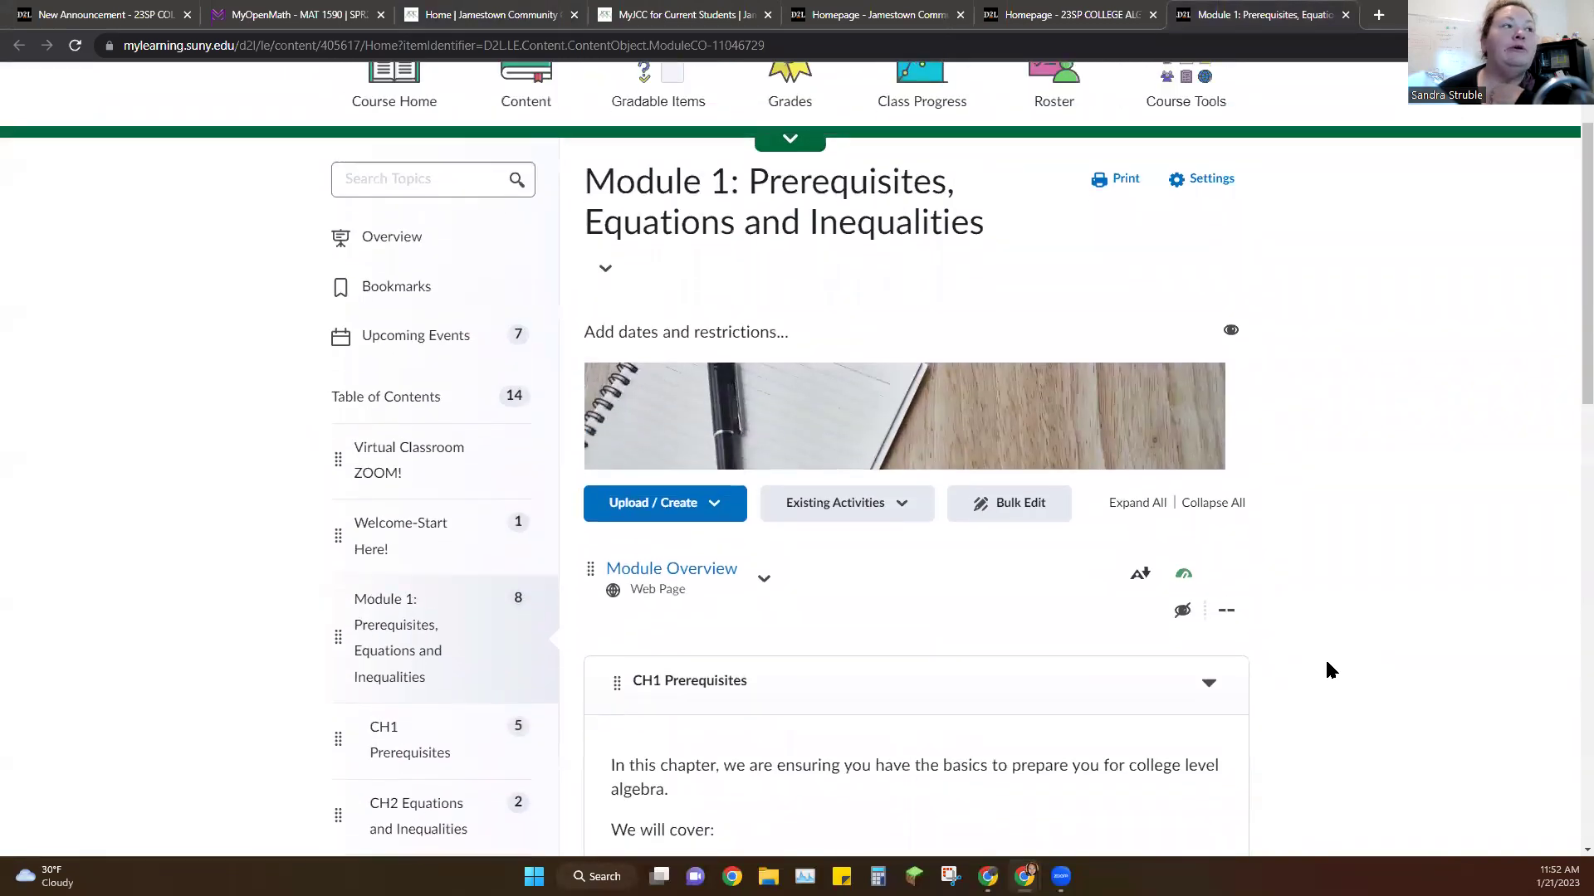
scroll(1327, 667, "down", 3)
scroll(1232, 639, "down", 1)
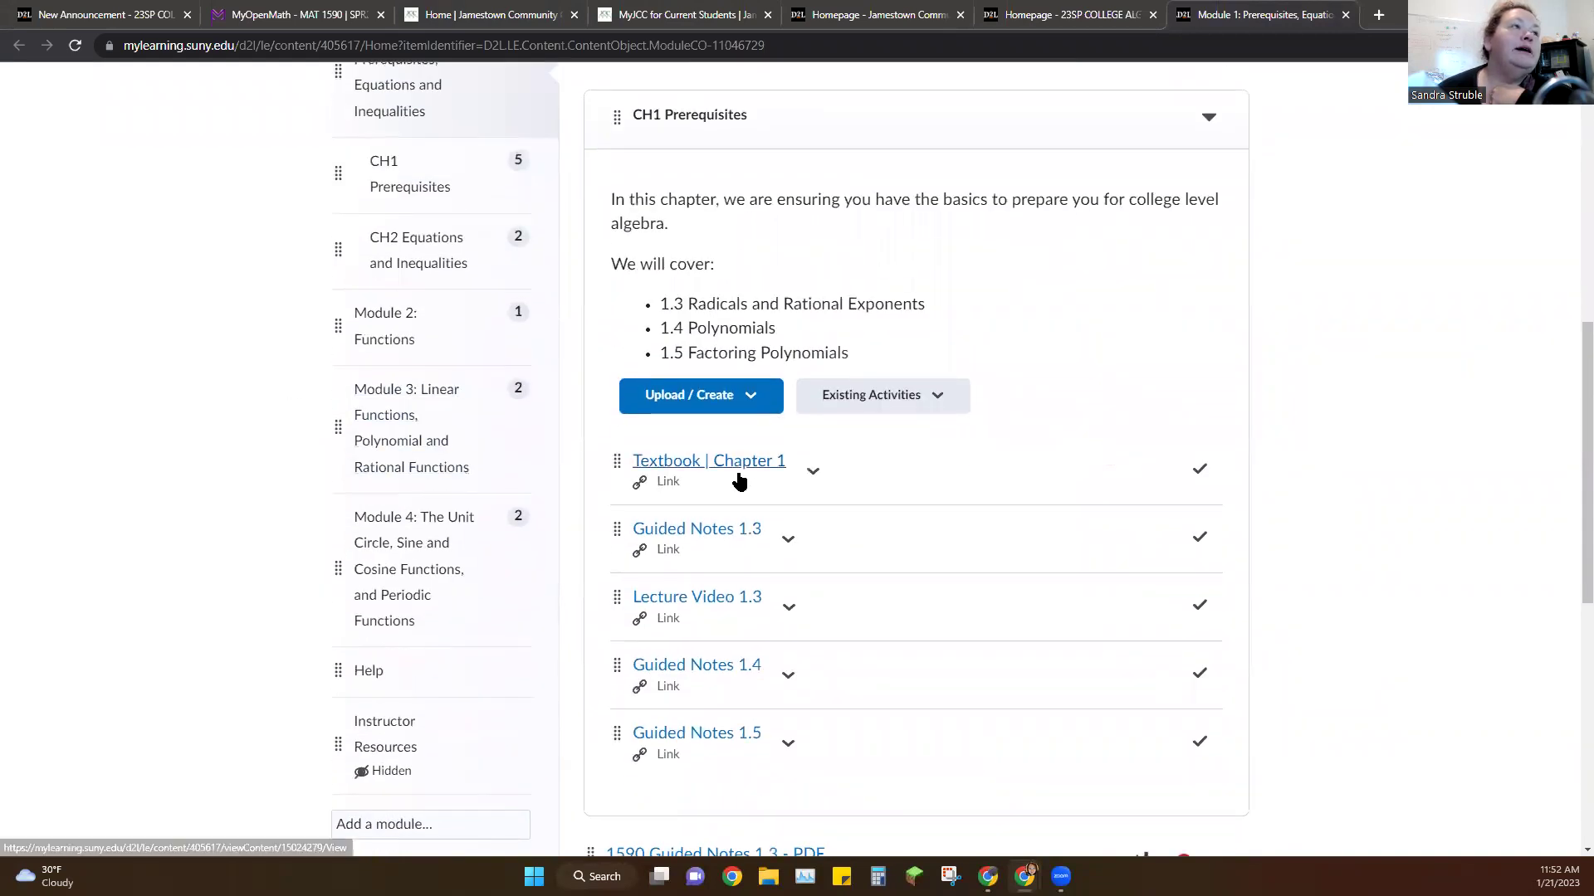